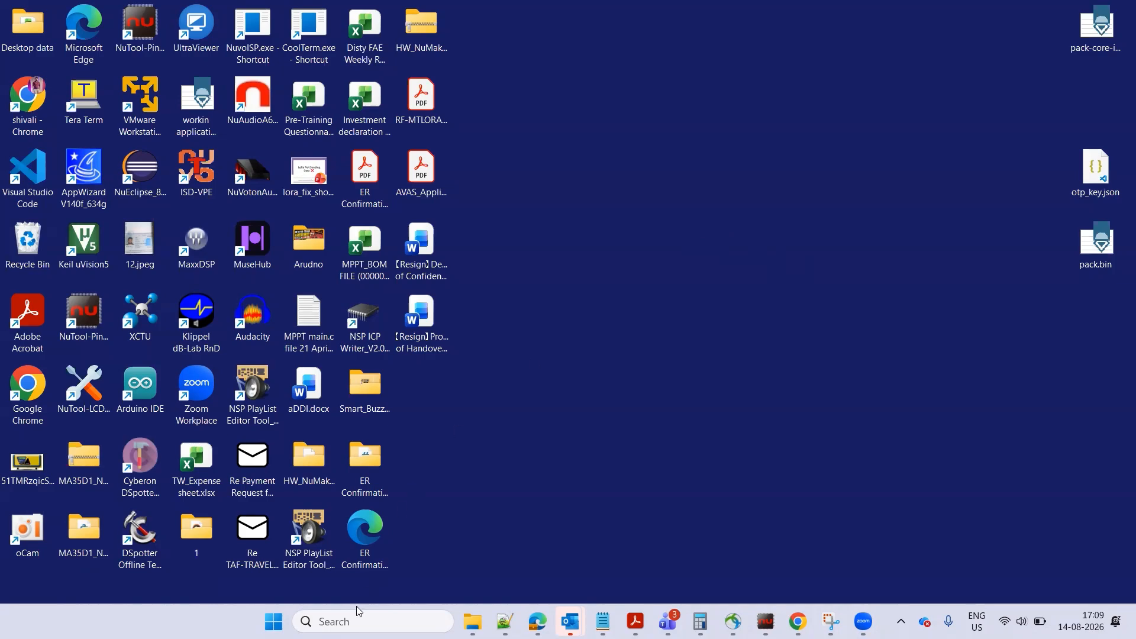
# Step: Launch NSP PlayList Editor Tool and start opening an existing project
pyautogui.click(349, 621)
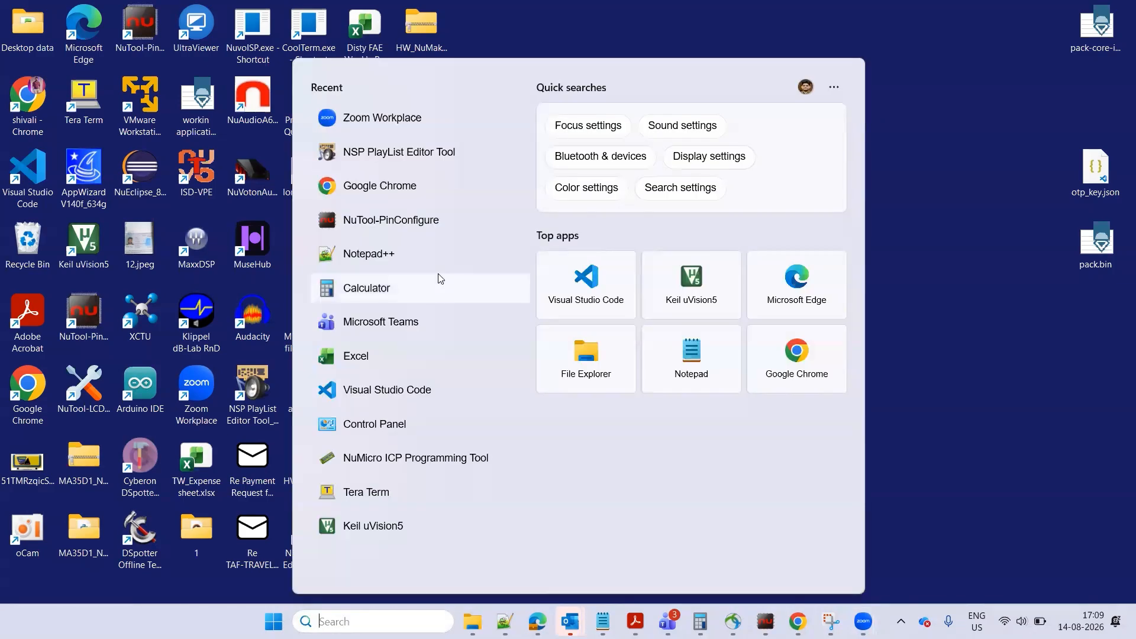
pyautogui.click(388, 162)
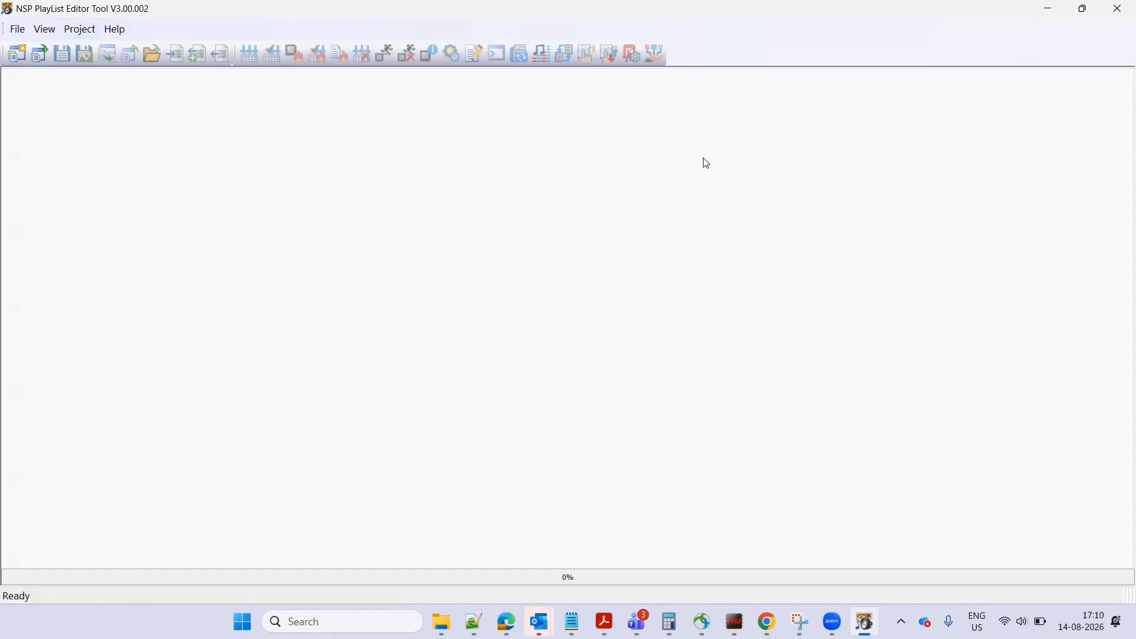
pyautogui.click(17, 29)
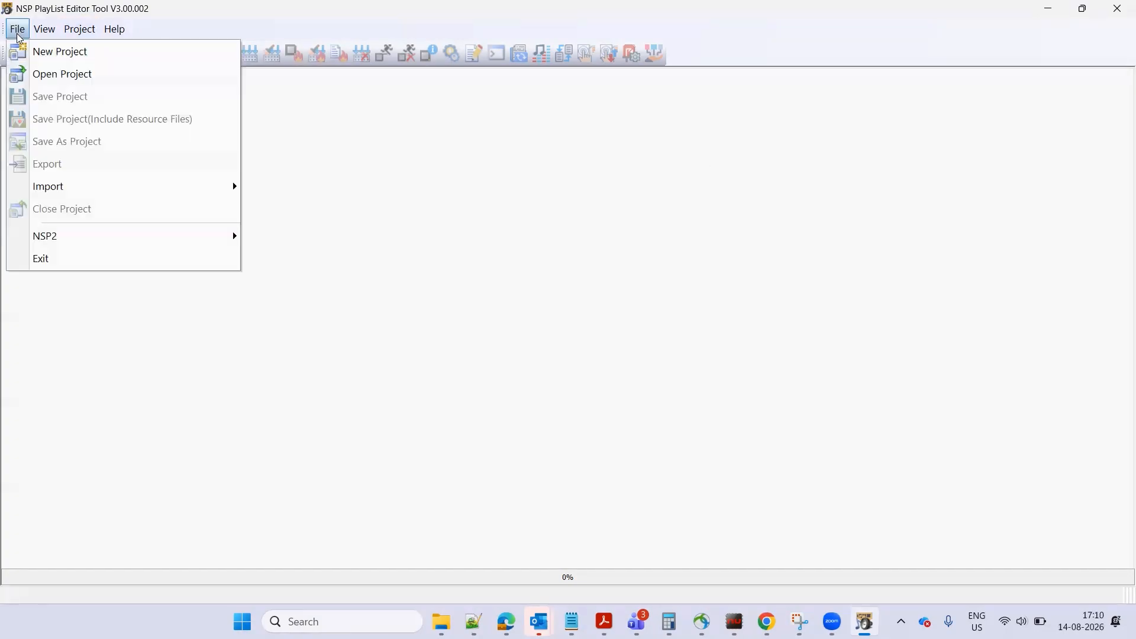
pyautogui.click(44, 81)
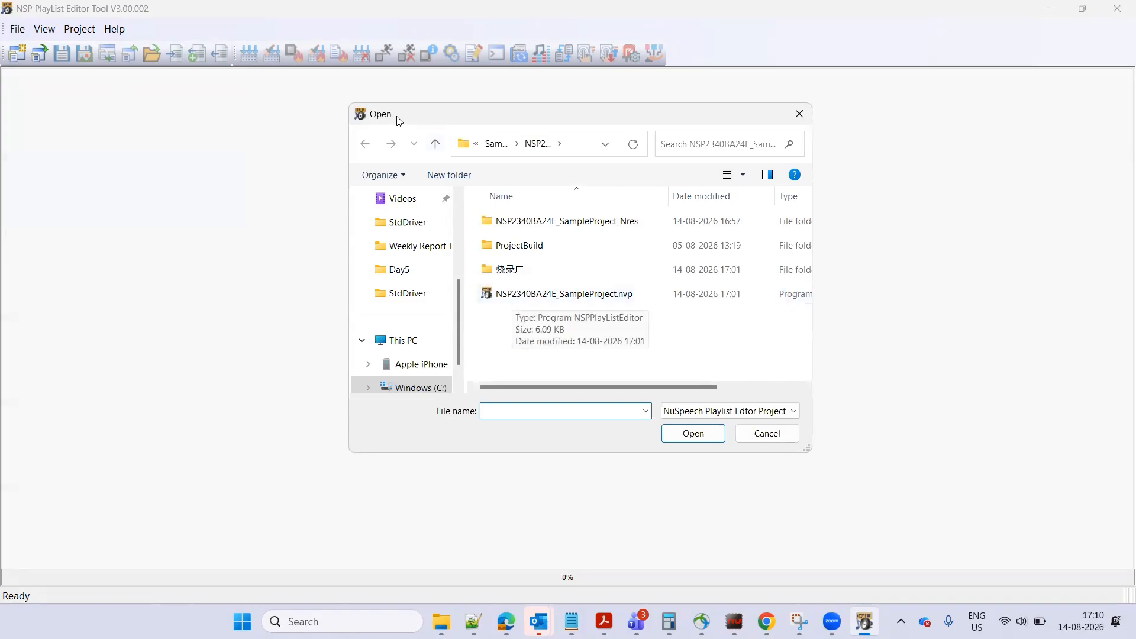
# Step: Browse up through the parent folders to the Nuvoton installation folder
pyautogui.click(436, 145)
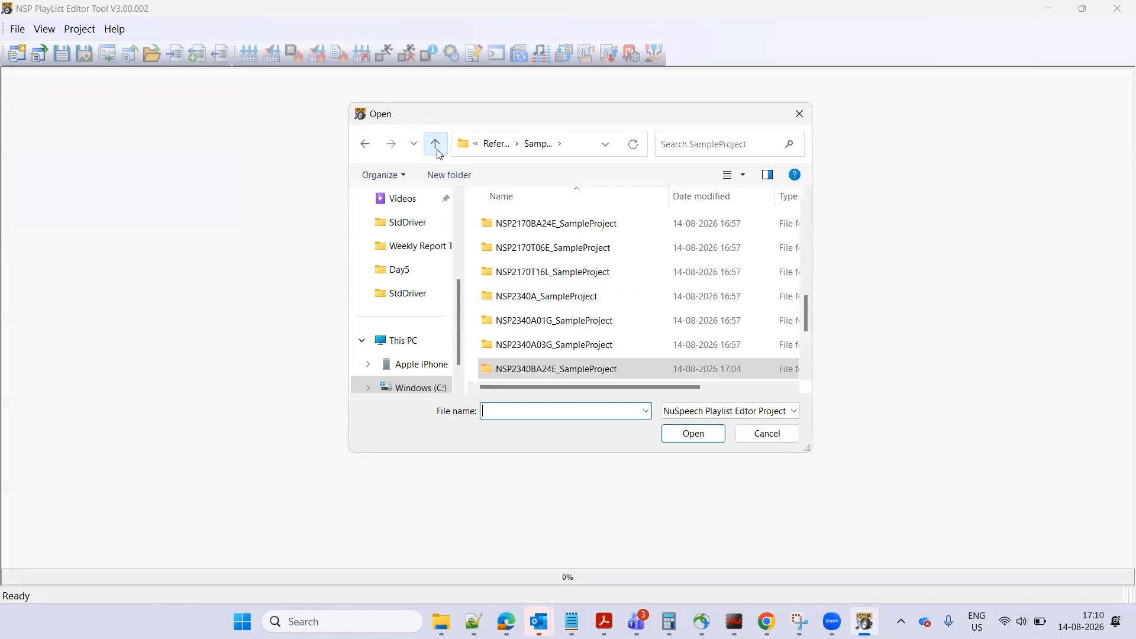
pyautogui.click(436, 146)
pyautogui.click(436, 146)
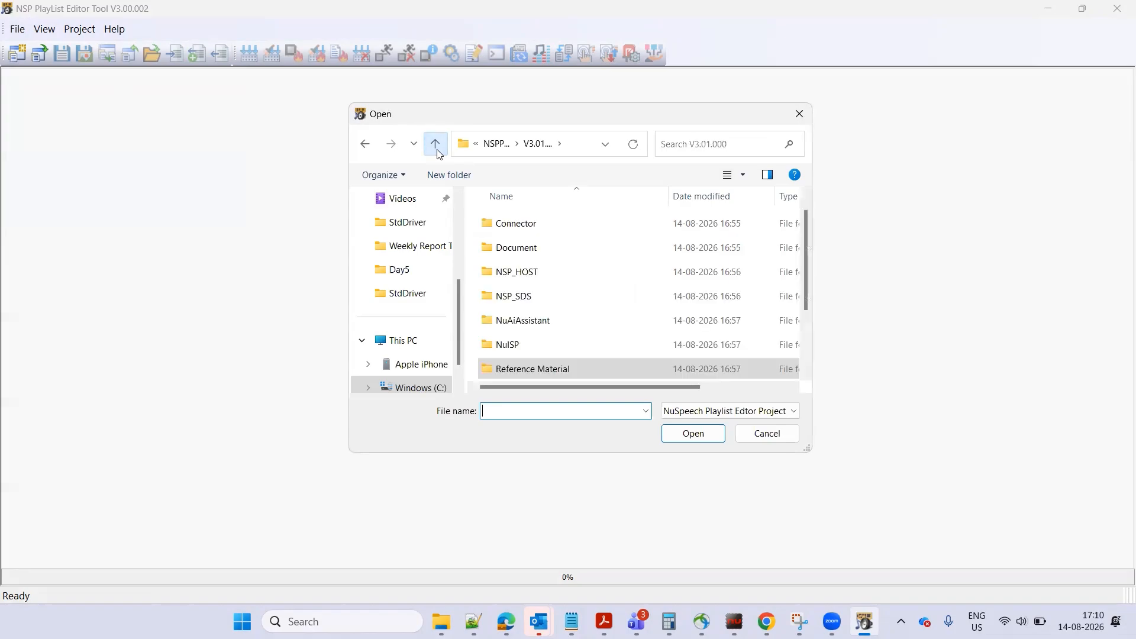
pyautogui.click(437, 151)
pyautogui.click(437, 151)
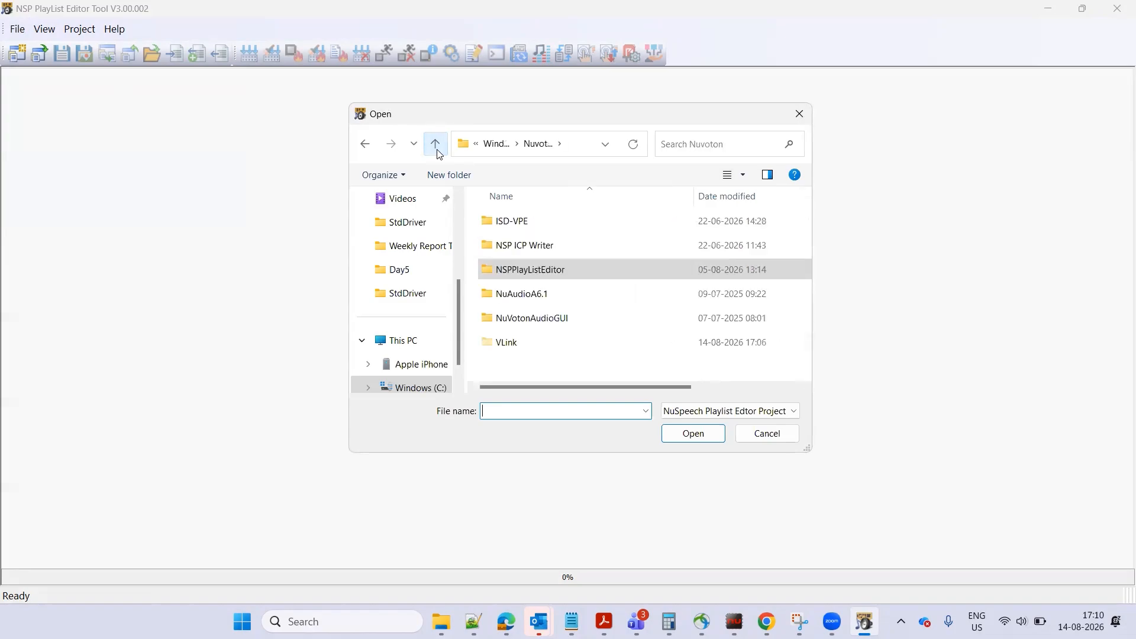
# Step: Browse from NSPPlayListEditor through the V3.01.000 and Reference Material folders into the SampleProject folder
pyautogui.click(548, 279)
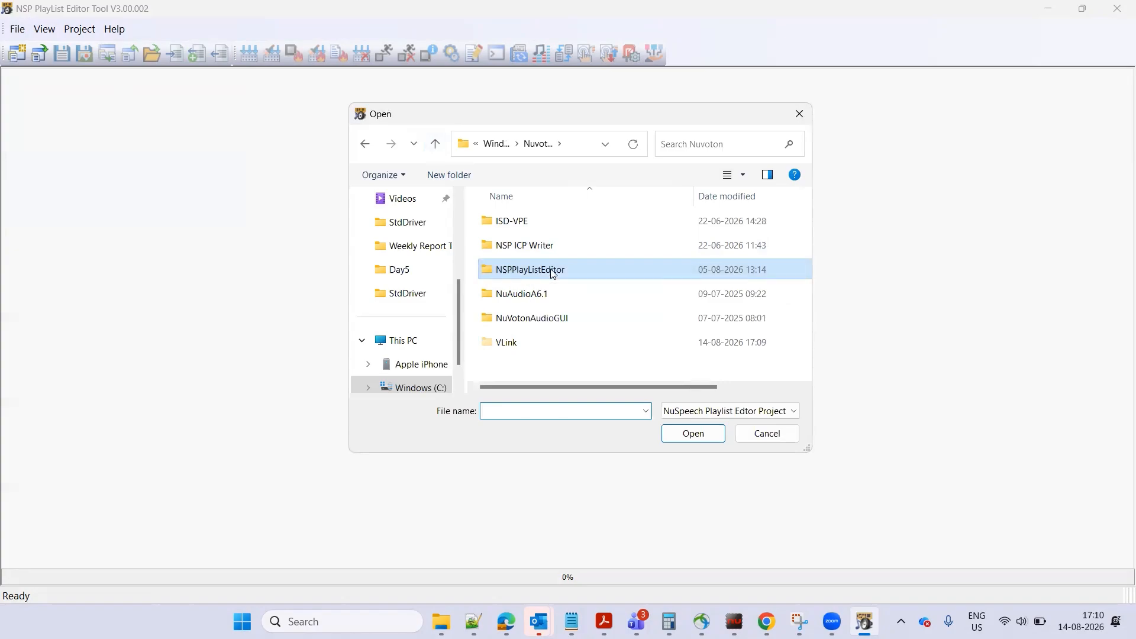
pyautogui.doubleClick(551, 273)
pyautogui.click(532, 257)
pyautogui.doubleClick(533, 257)
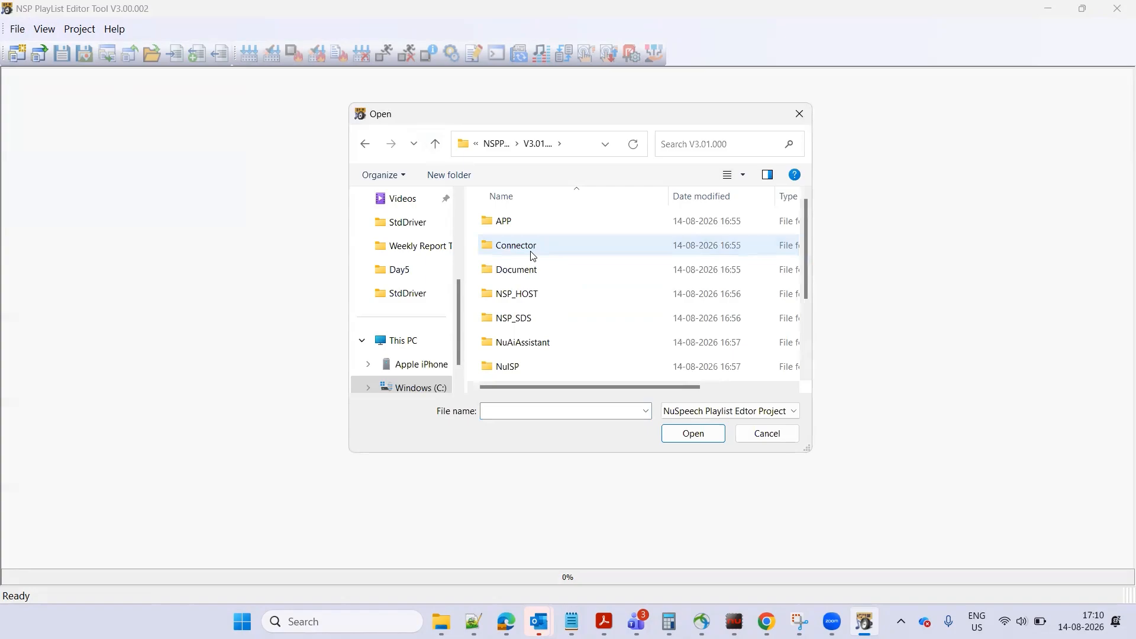
pyautogui.scroll(-1, 534, 335)
pyautogui.scroll(-1, 535, 336)
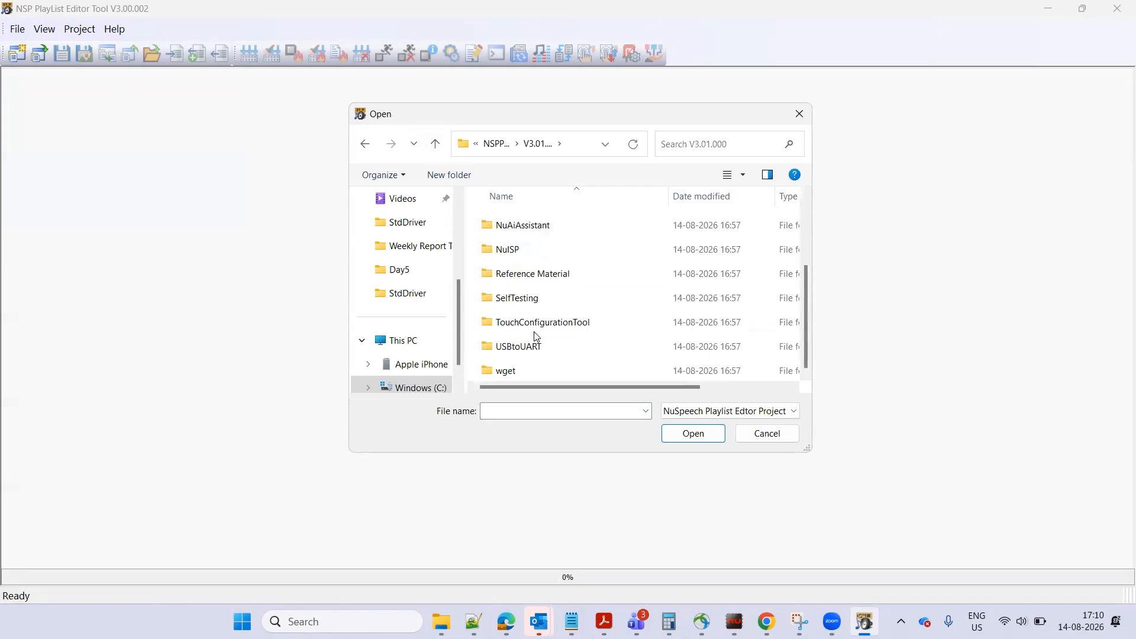
pyautogui.click(529, 274)
pyautogui.doubleClick(530, 275)
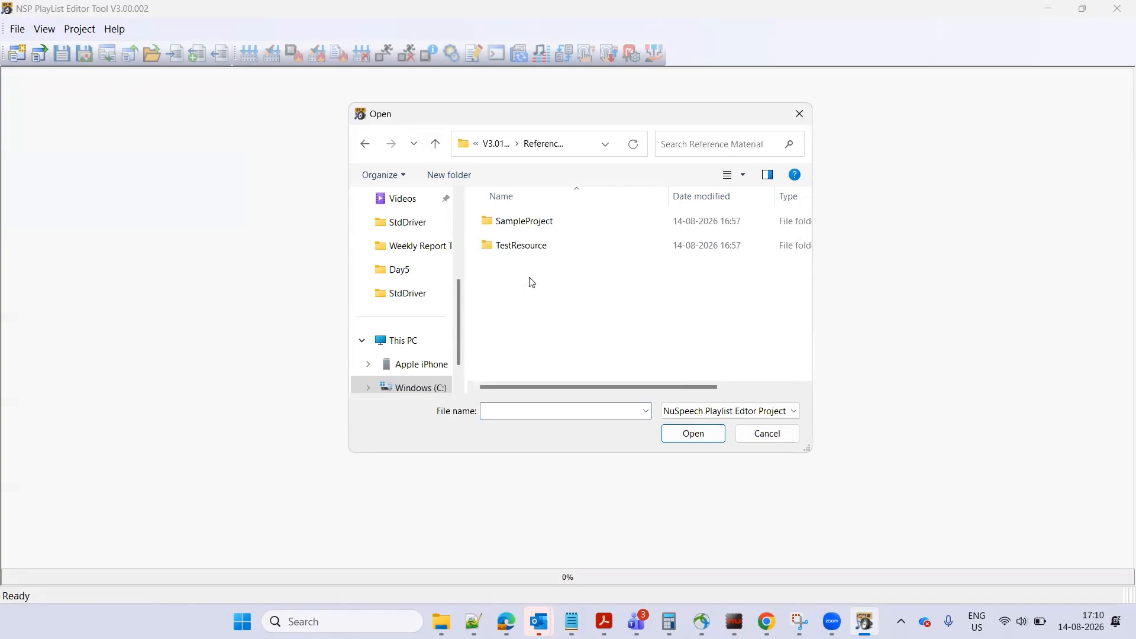
pyautogui.click(522, 224)
pyautogui.doubleClick(523, 224)
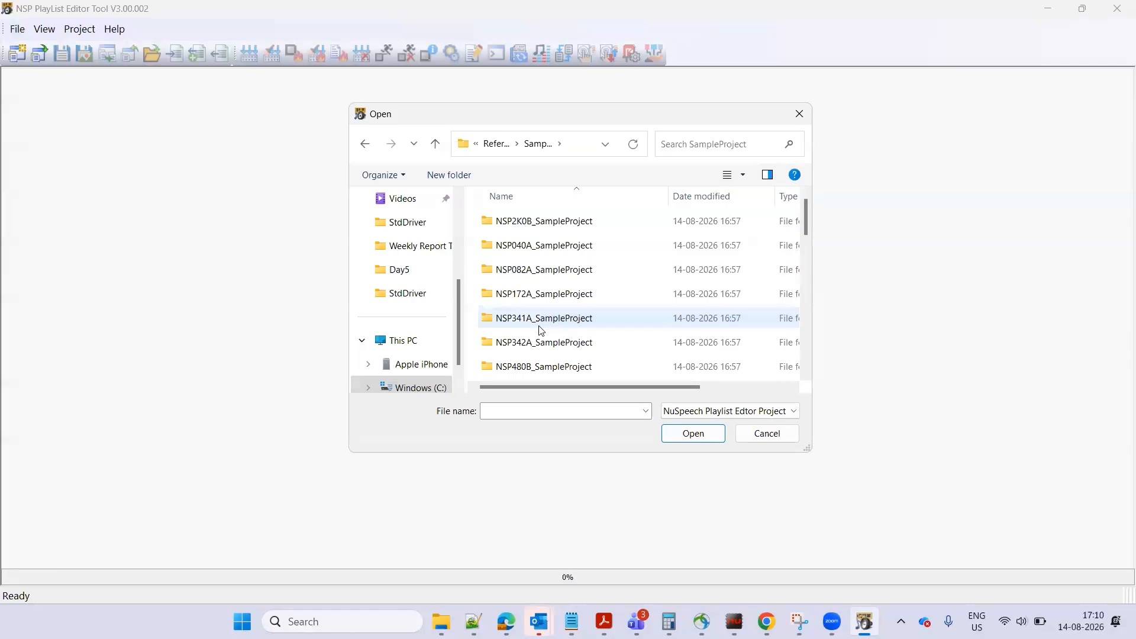
# Step: Open the project file NSP2340BA24E_SampleProject.nvp from the NSP2340BA24E_SampleProject folder
pyautogui.scroll(-5, 538, 329)
pyautogui.scroll(1, 540, 330)
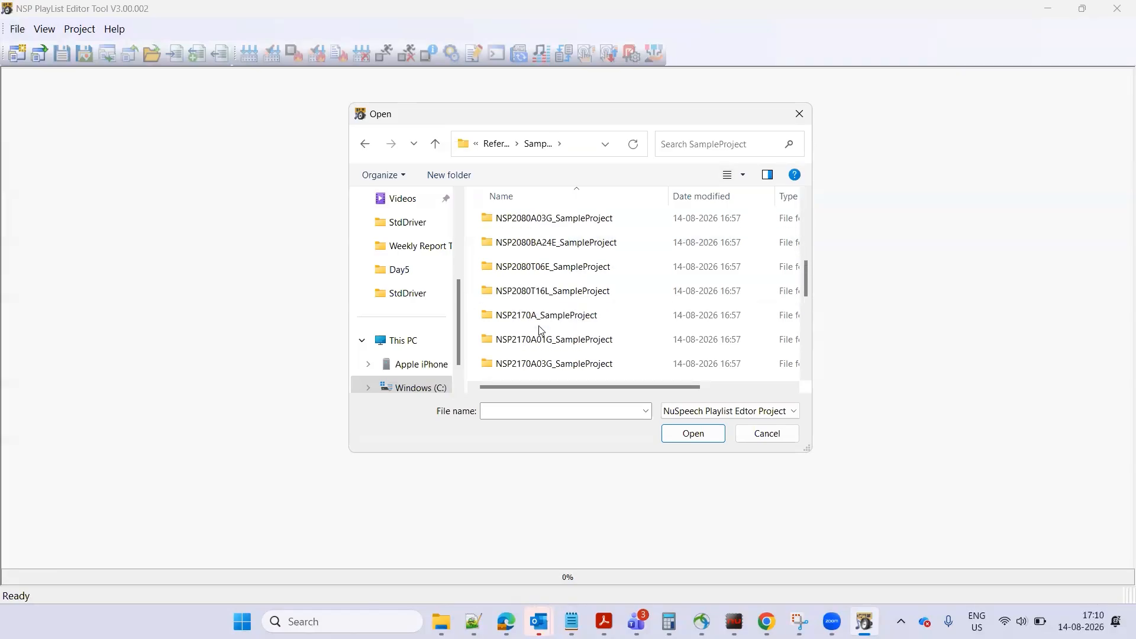
pyautogui.scroll(1, 540, 330)
pyautogui.scroll(1, 540, 329)
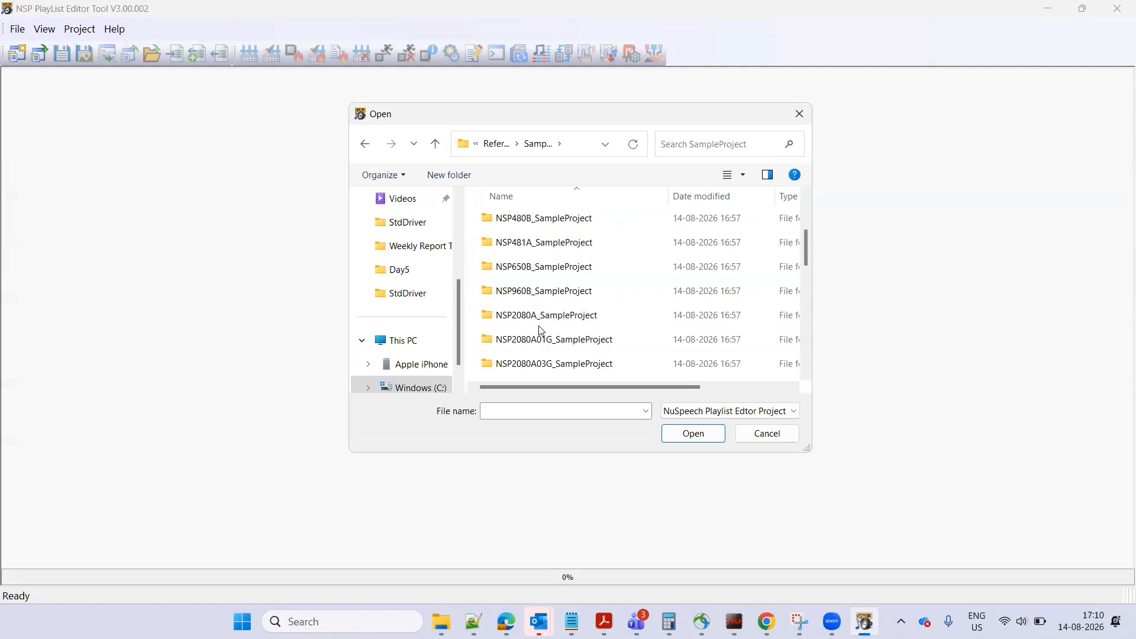
pyautogui.scroll(-4, 540, 330)
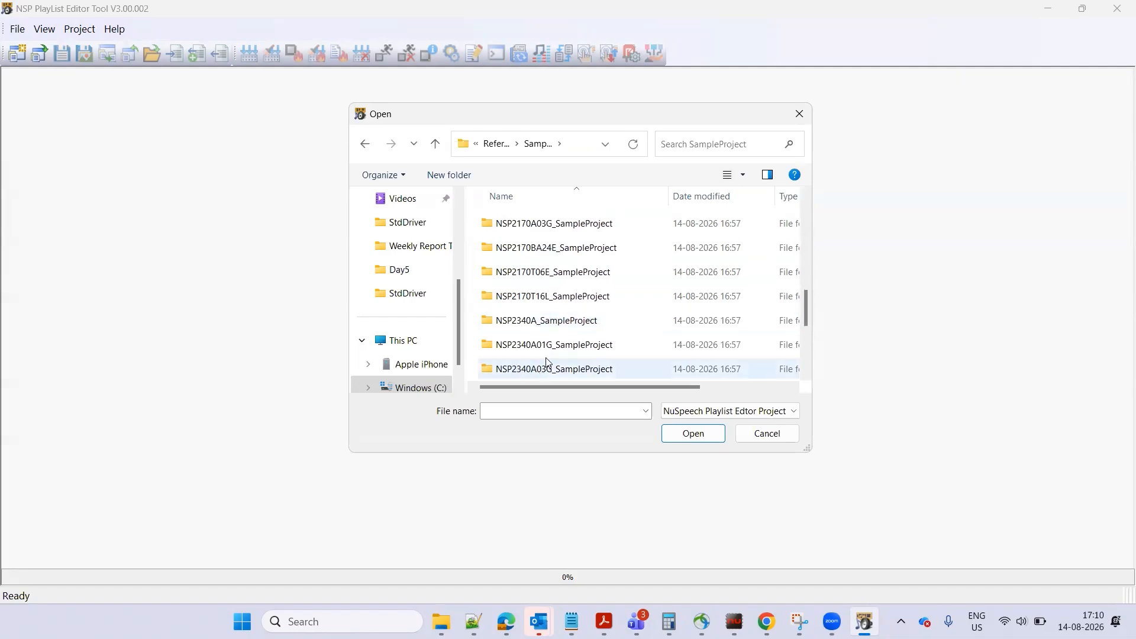
pyautogui.scroll(-1, 536, 322)
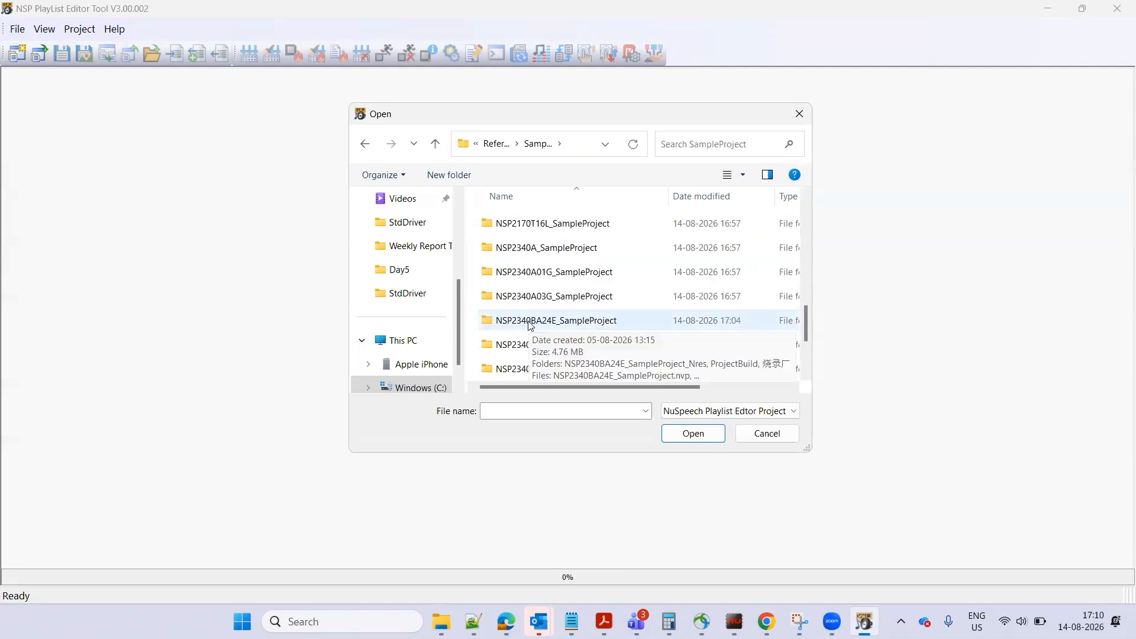
pyautogui.click(524, 322)
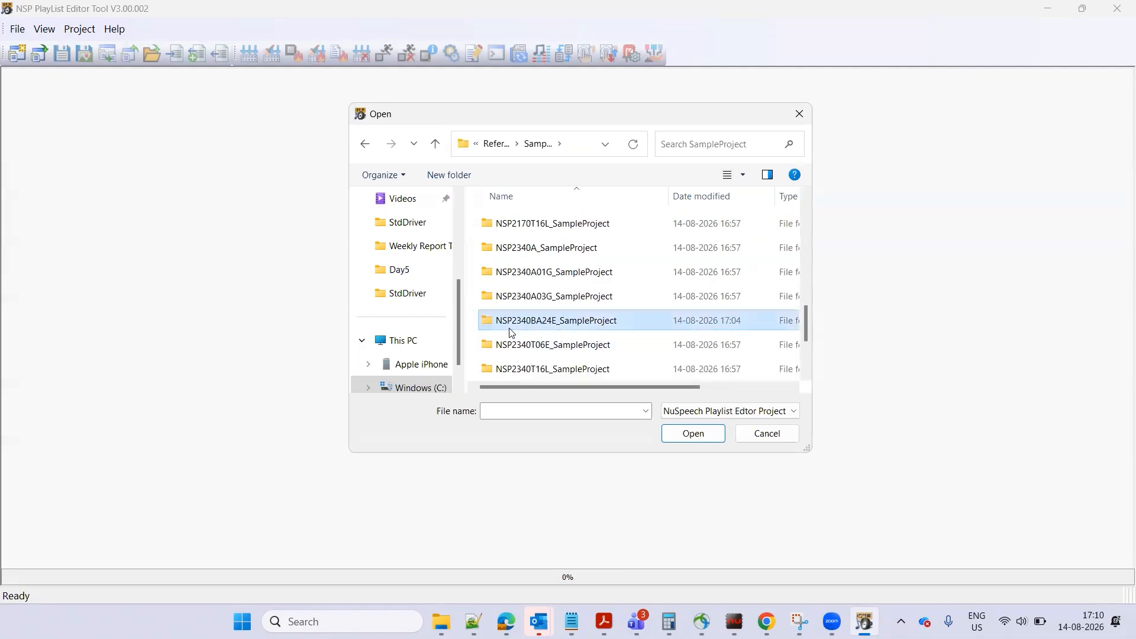
pyautogui.click(693, 435)
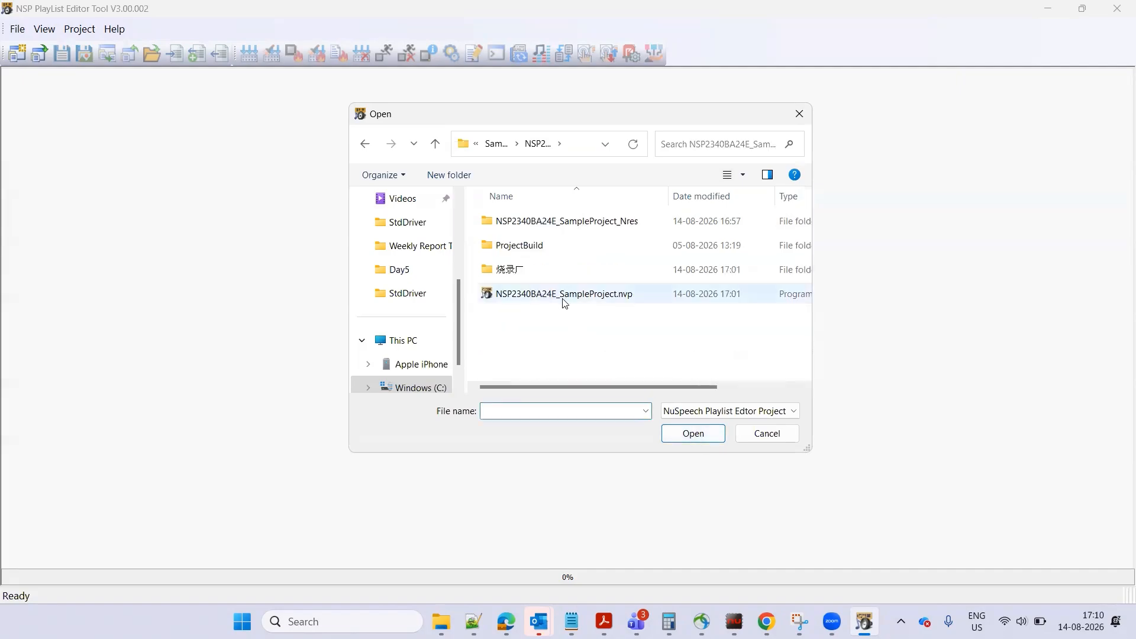
pyautogui.click(563, 299)
pyautogui.click(695, 434)
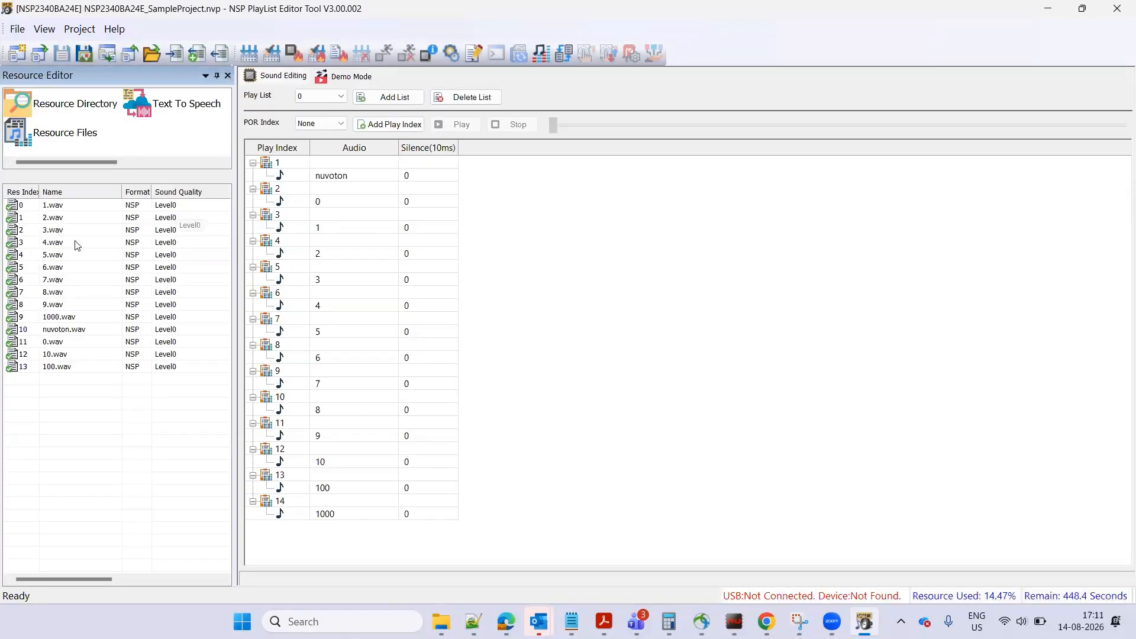
# Step: Switch the sample project from Sound Editing to Demo Mode, build it and write it to the connected board
pyautogui.click(272, 76)
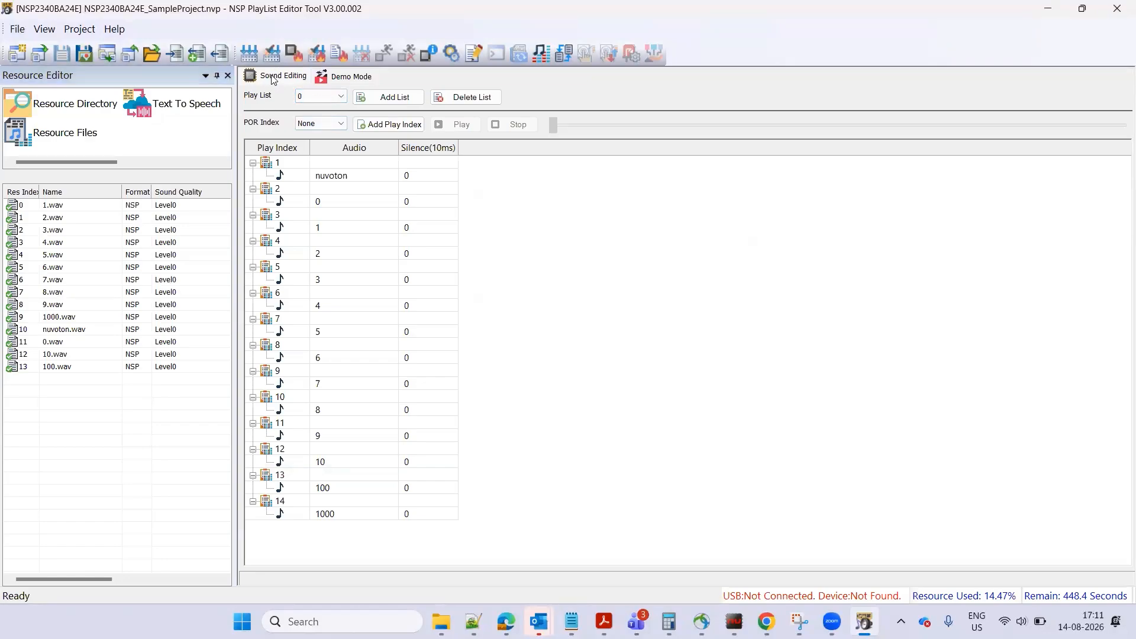
pyautogui.click(325, 83)
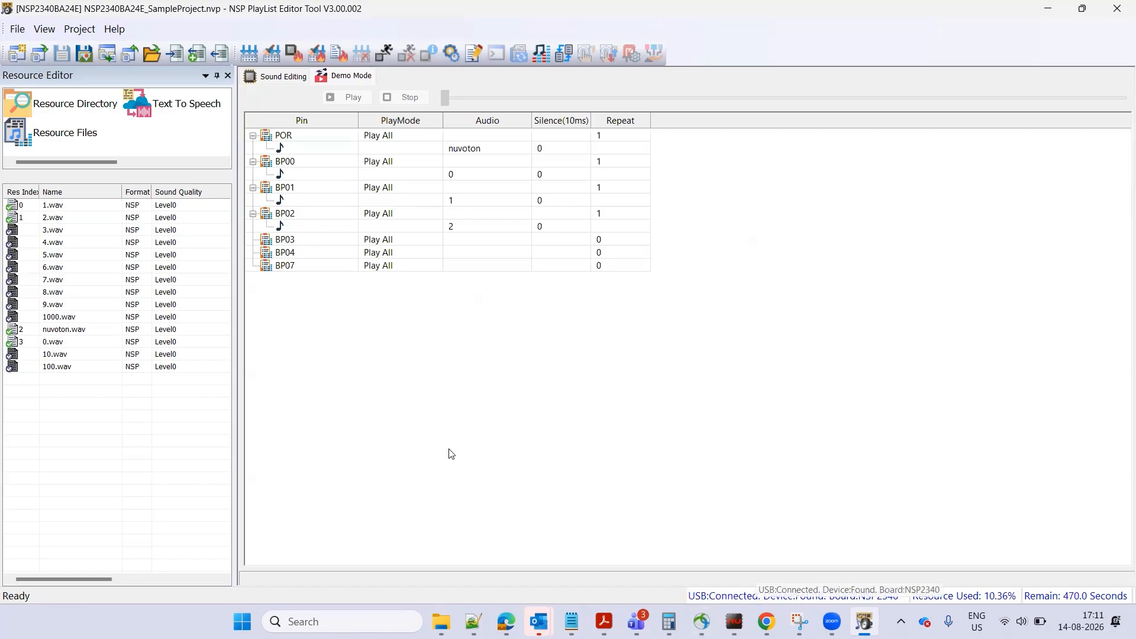
pyautogui.click(245, 60)
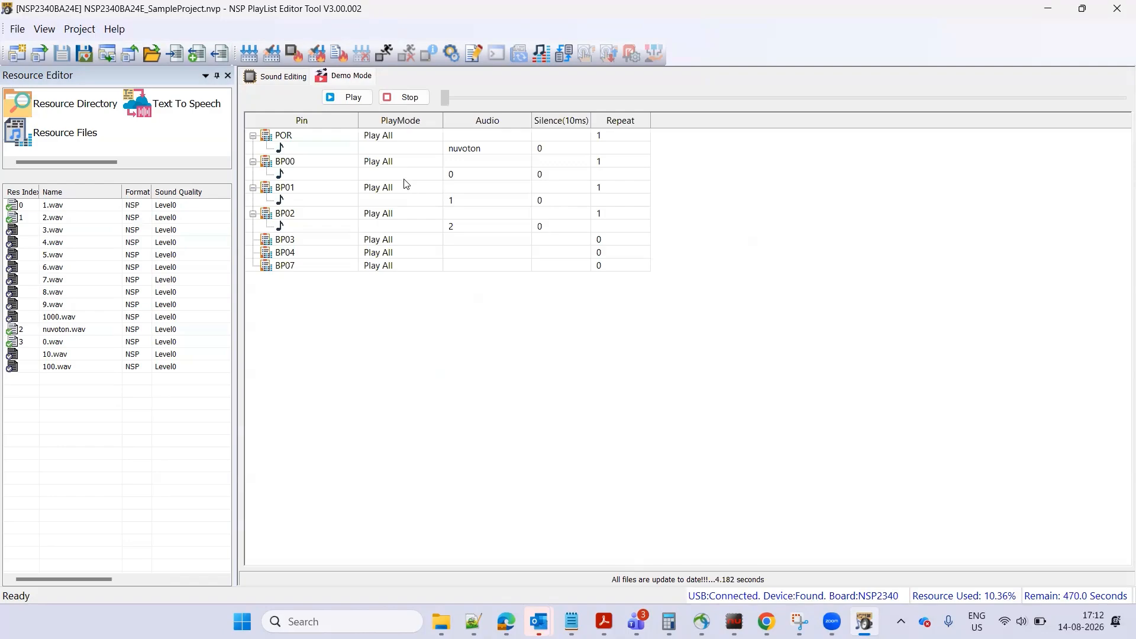
pyautogui.click(291, 56)
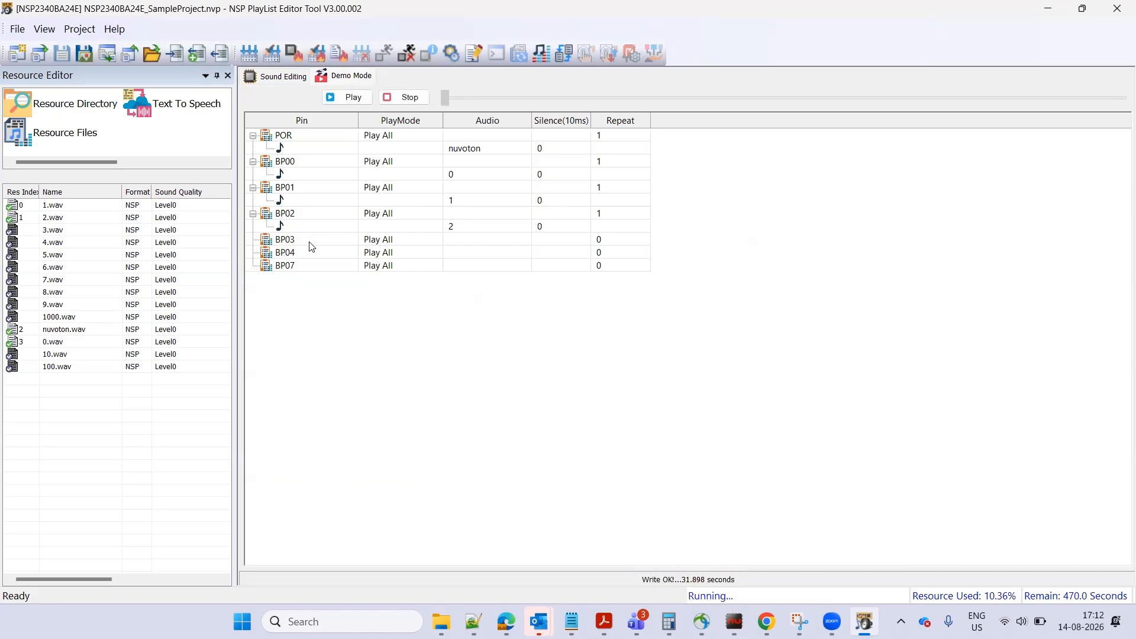
# Step: Assign the audio files 10.wav and 100.wav, in that order, to pin BP03
pyautogui.click(296, 179)
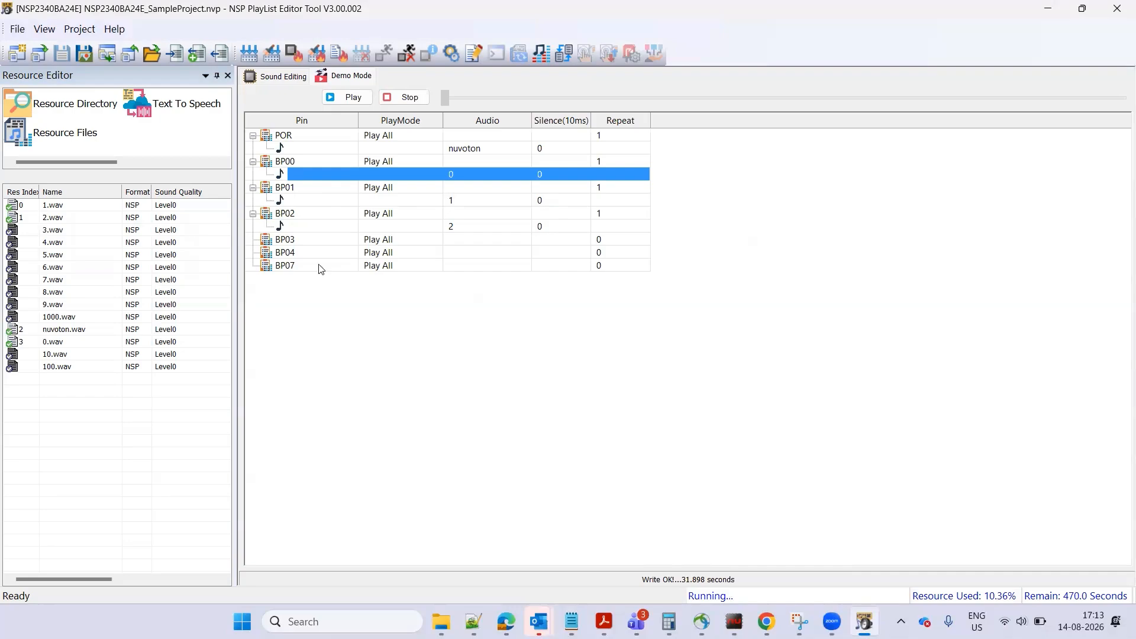
pyautogui.click(59, 355)
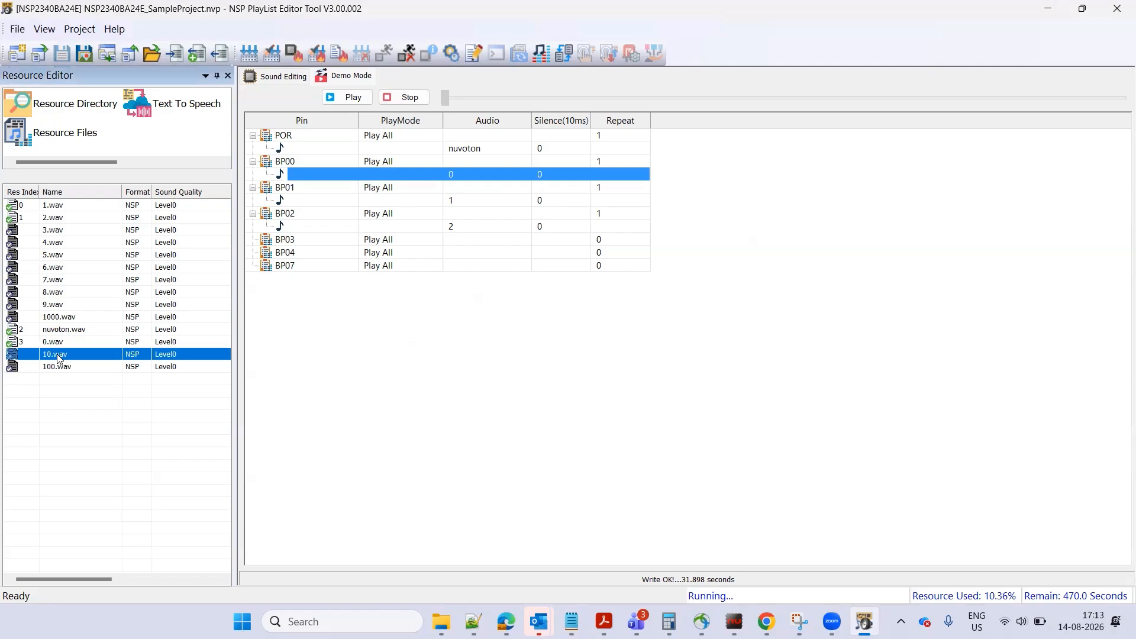
pyautogui.moveTo(60, 358); pyautogui.dragTo(293, 247)
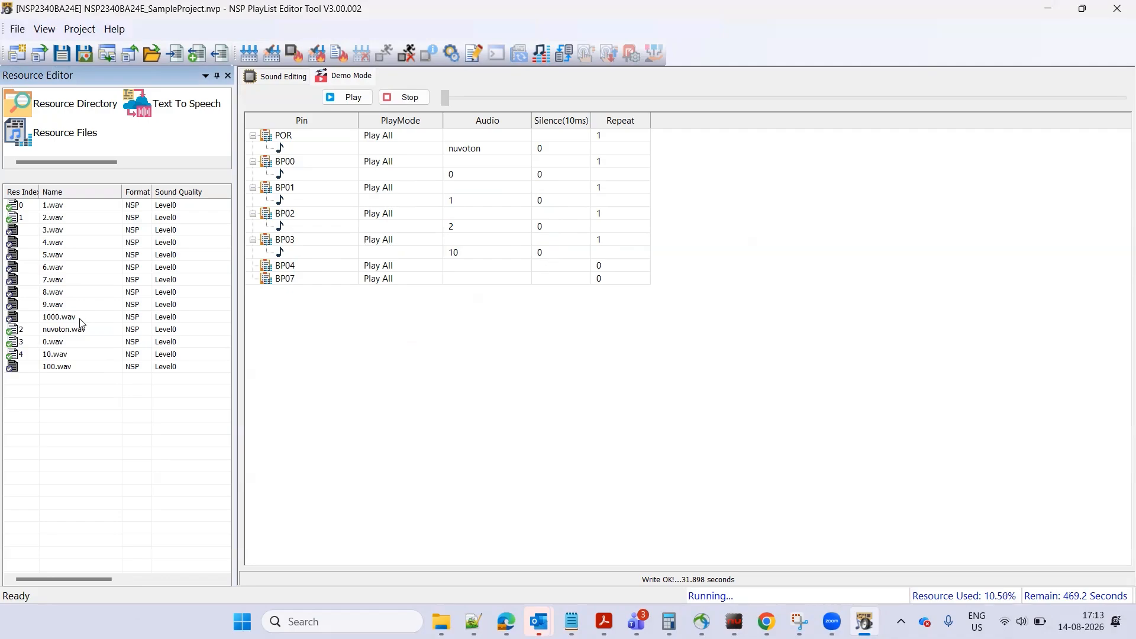
pyautogui.moveTo(66, 353); pyautogui.dragTo(282, 260)
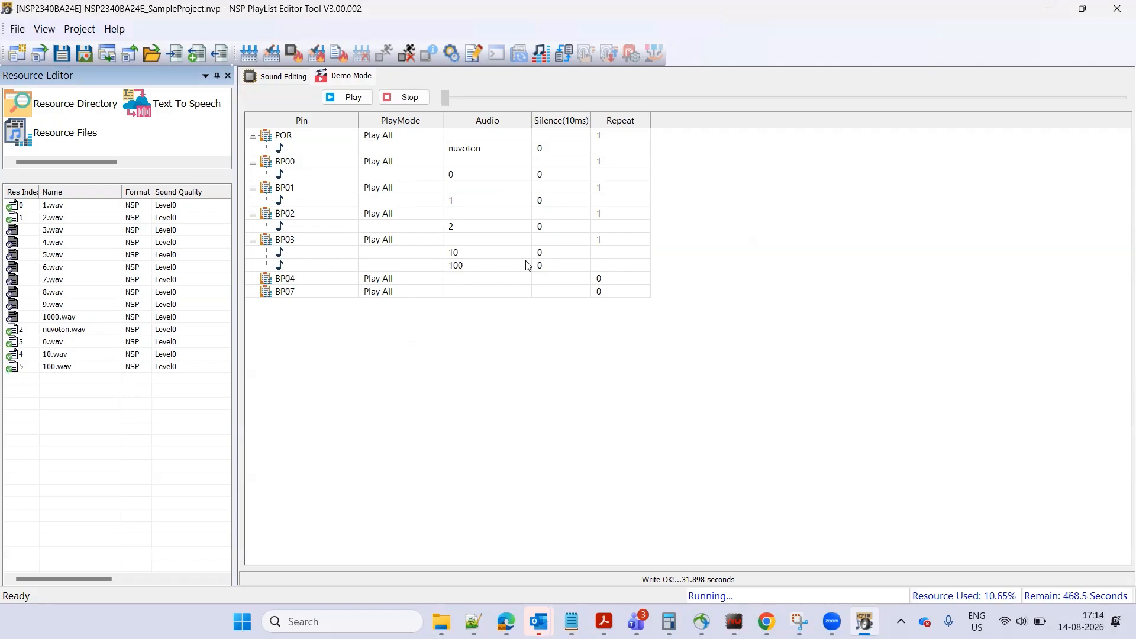
# Step: Set the silence length of the 10 audio entry under BP03 to 20 (10 ms units)
pyautogui.doubleClick(545, 255)
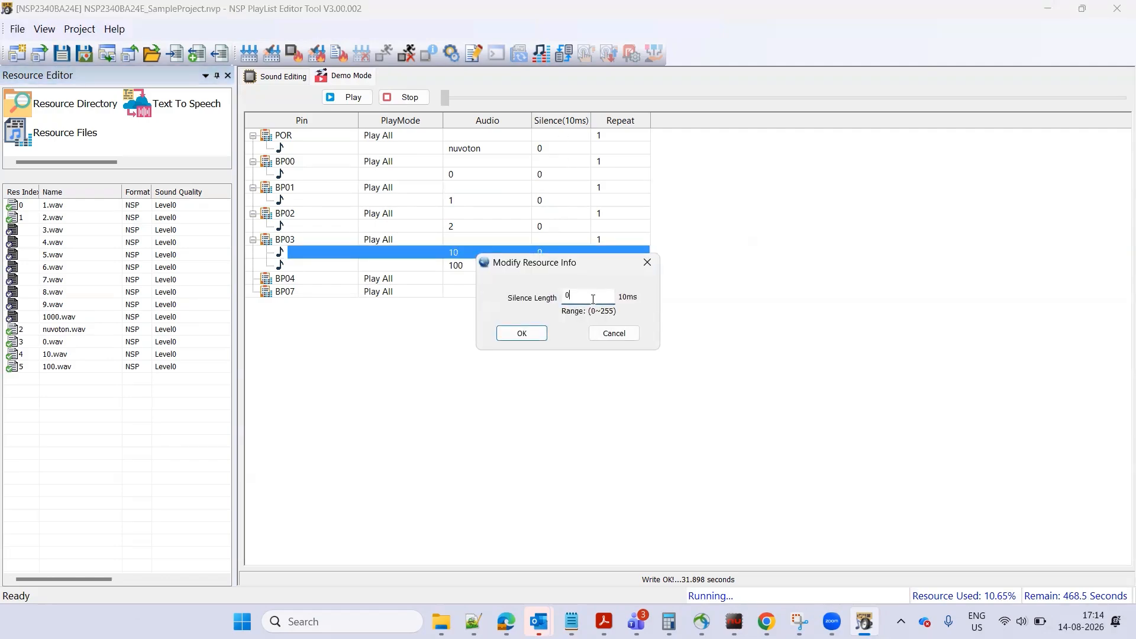
pyautogui.press('BackSpace')
pyautogui.write('20')
pyautogui.click(523, 333)
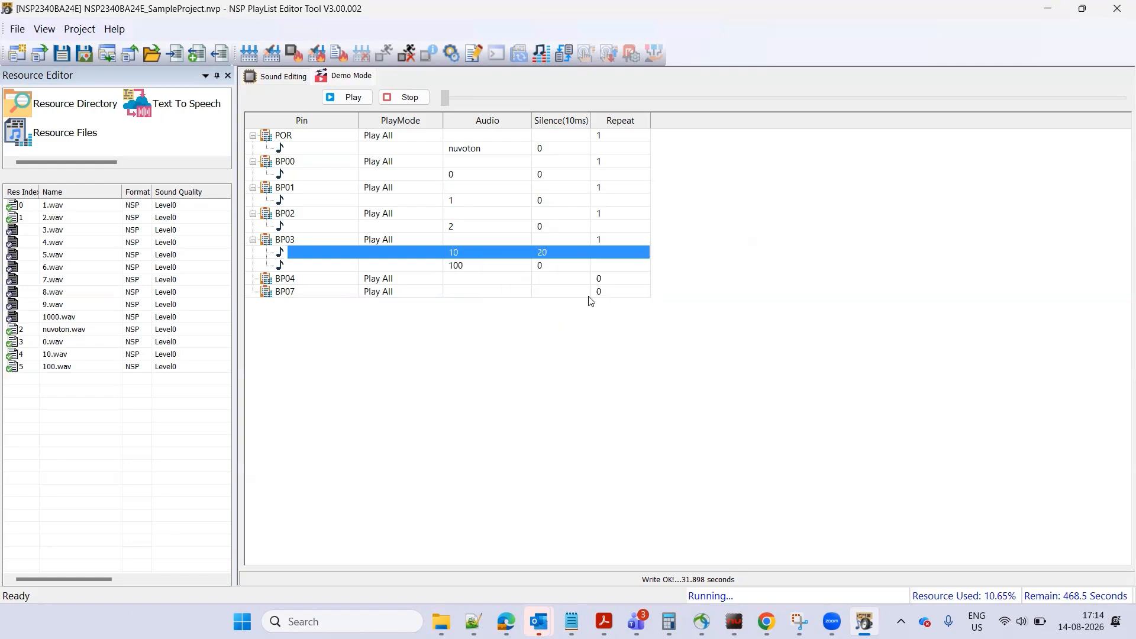
# Step: Set the silence length of the 100 audio entry under BP03 to 50 (10 ms units)
pyautogui.doubleClick(545, 266)
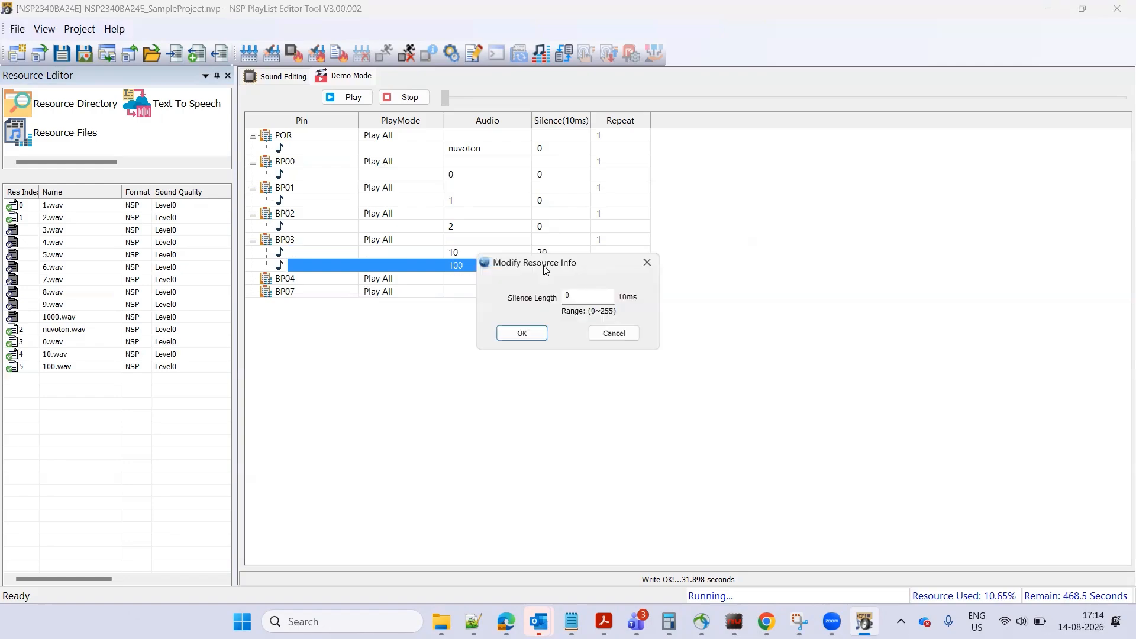
pyautogui.click(582, 294)
pyautogui.press('BackSpace')
pyautogui.write('50')
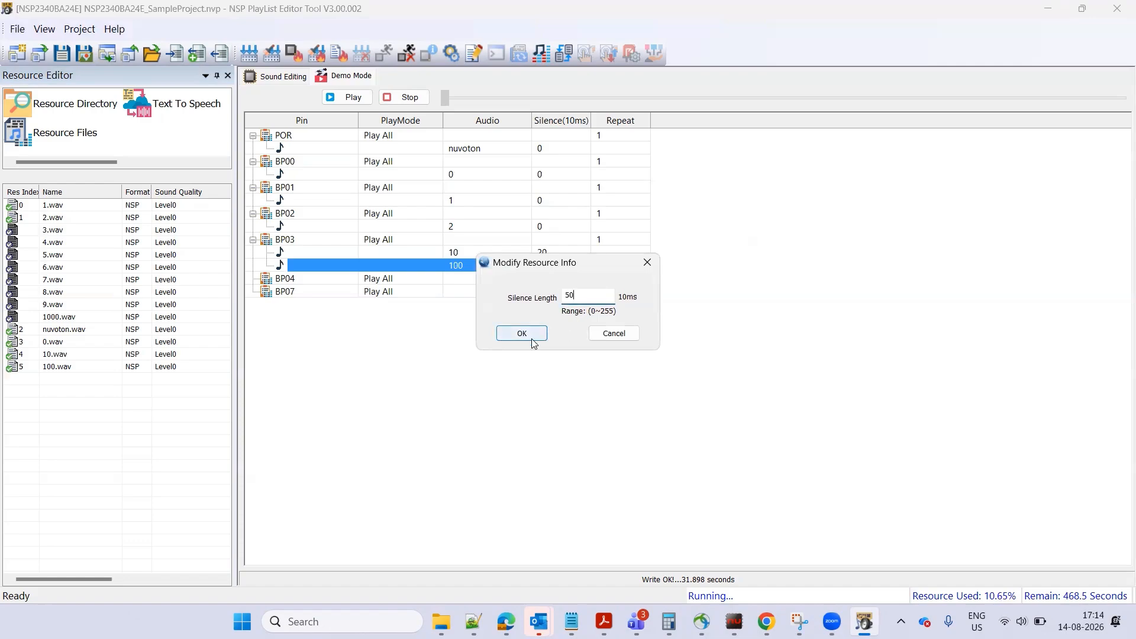
pyautogui.click(533, 341)
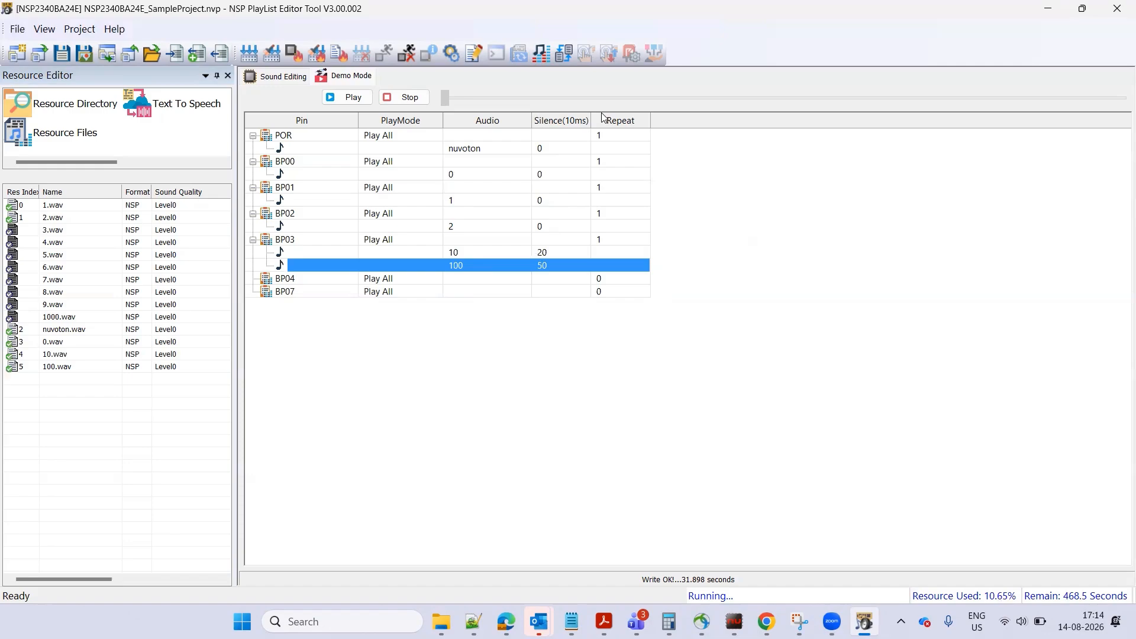
pyautogui.doubleClick(617, 252)
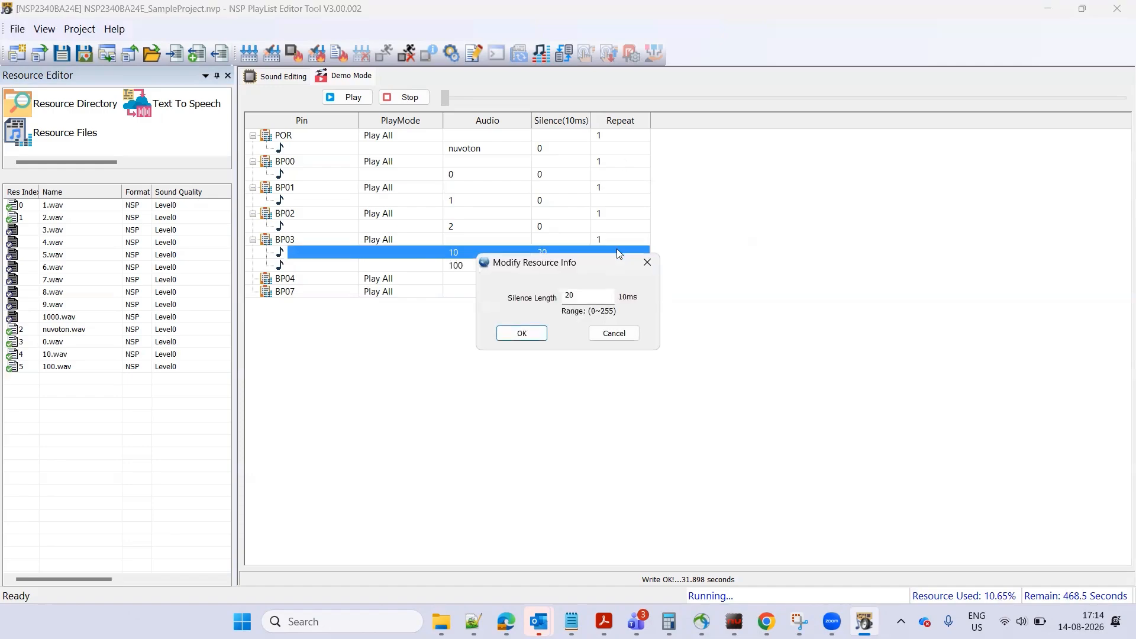
pyautogui.click(647, 262)
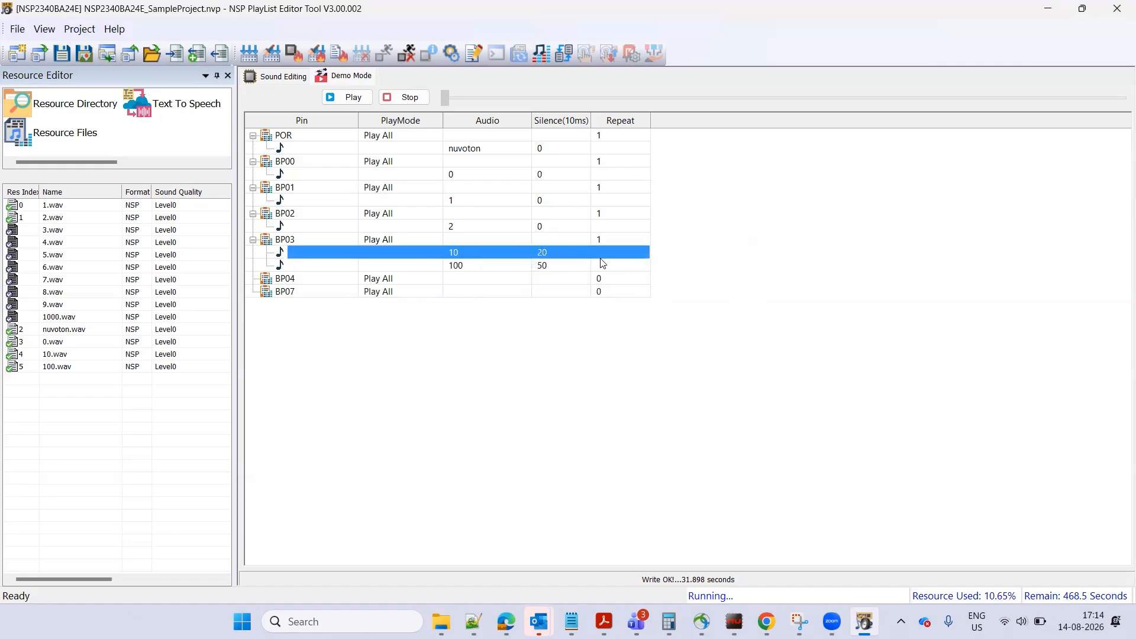
pyautogui.click(612, 238)
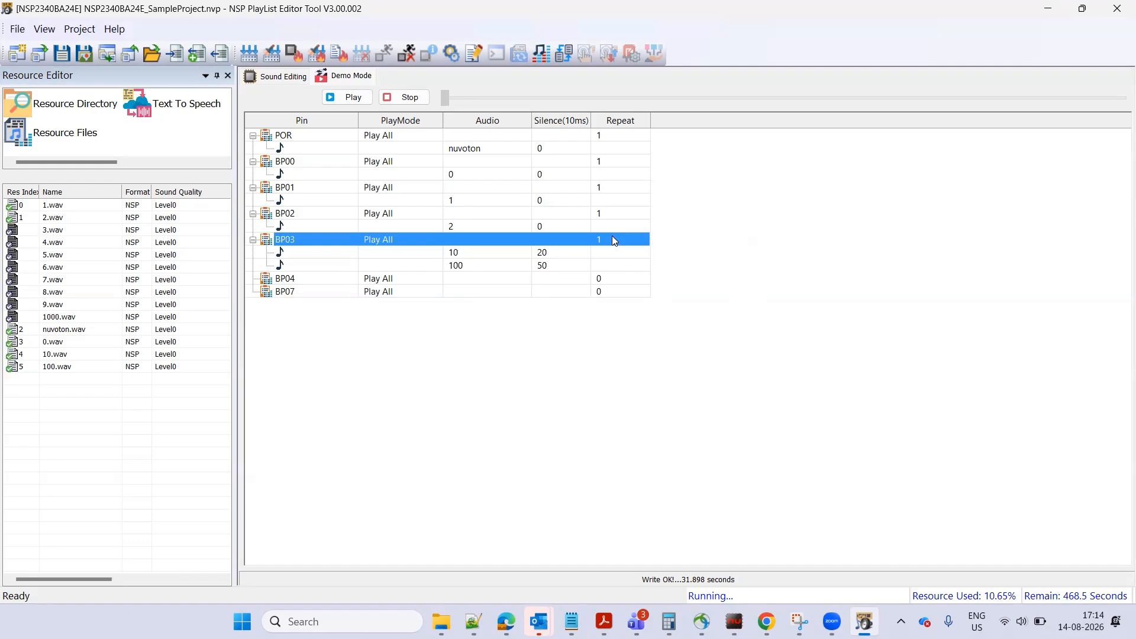
pyautogui.doubleClick(613, 238)
pyautogui.click(651, 251)
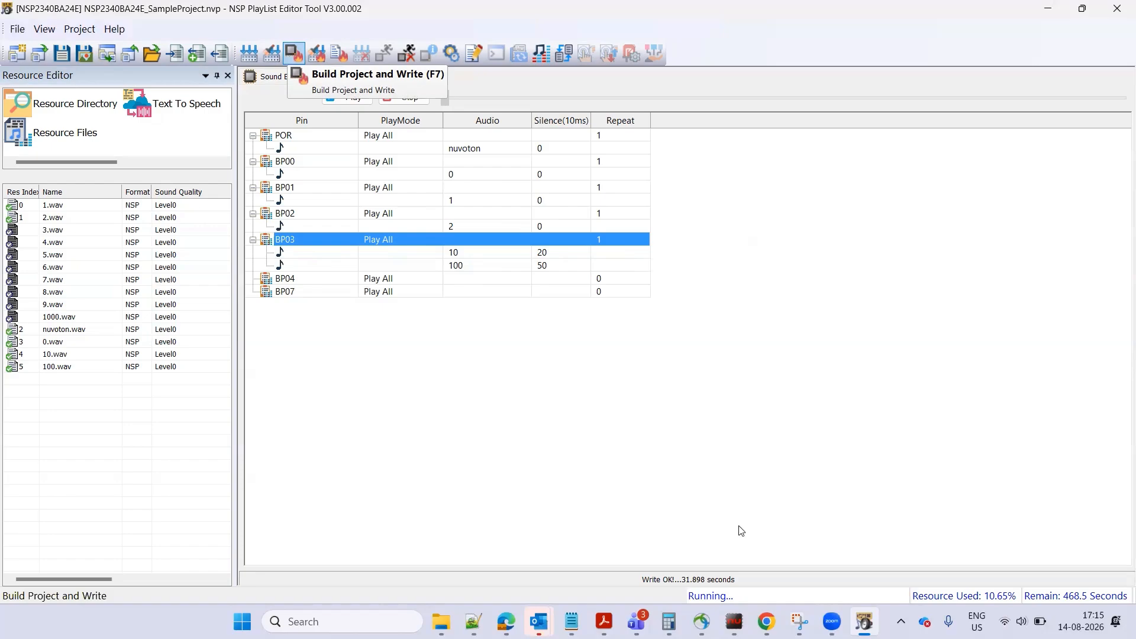
# Step: Build the modified project and start the rebuild and write to the board
pyautogui.click(530, 417)
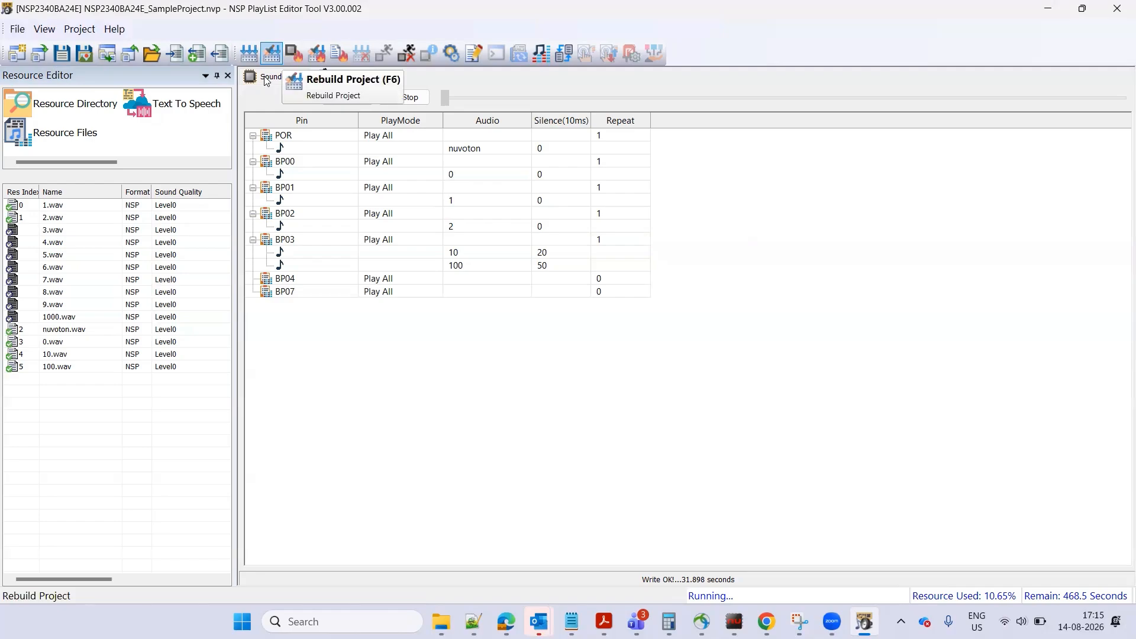
pyautogui.click(251, 54)
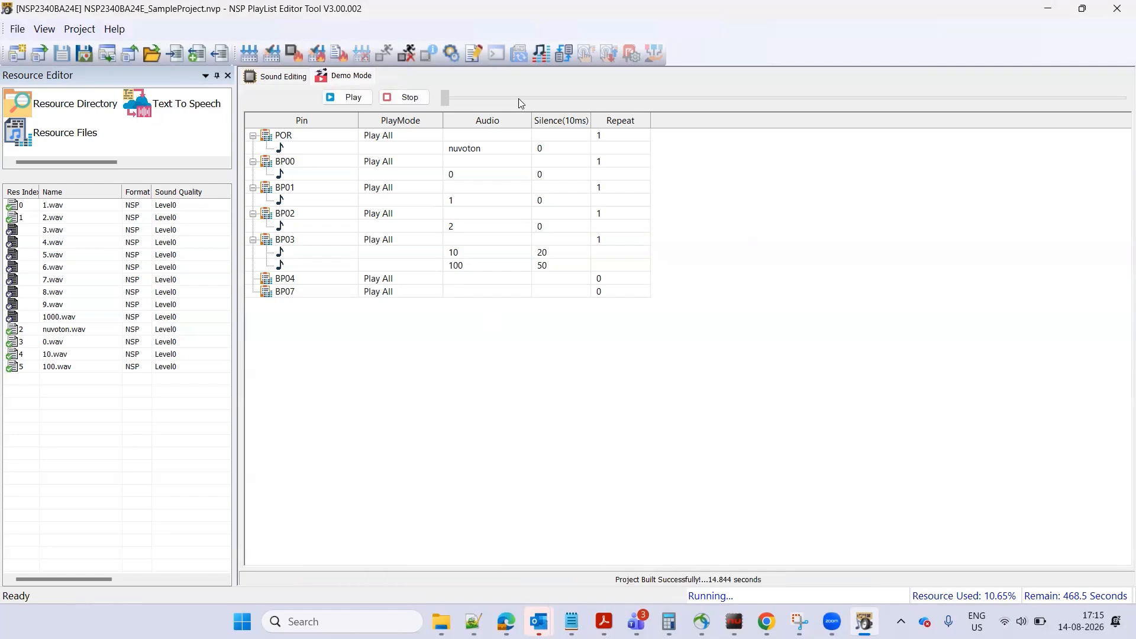
pyautogui.click(317, 54)
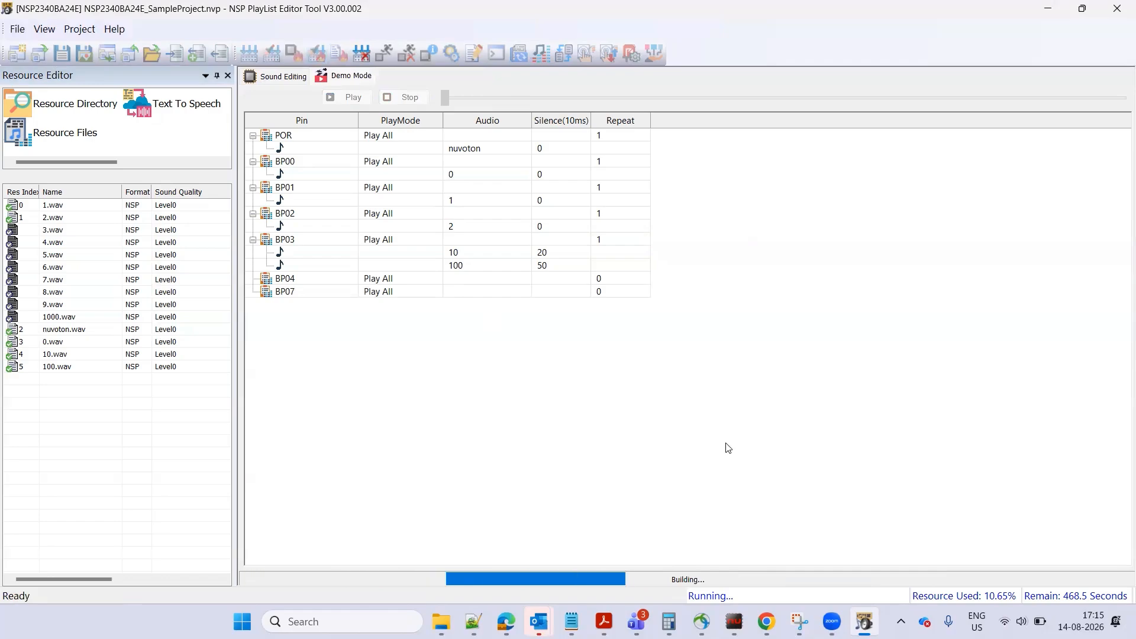